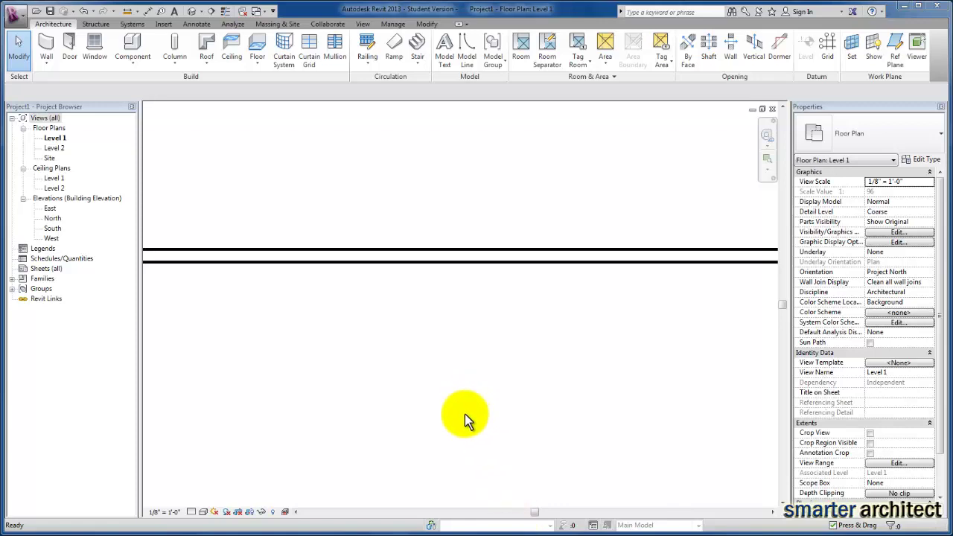
- Start the Place a Component command on Level 1, with the 60" x 30" desk ready to place
{"action": "left_click", "coordinate": [134, 64]}
{"action": "left_click", "coordinate": [138, 84]}
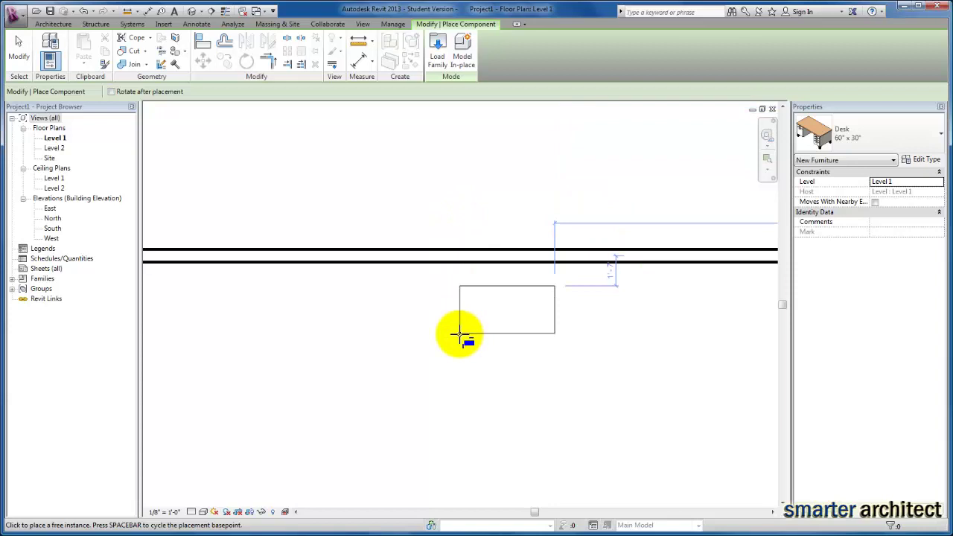
- Pick Desk 72" x 36" from the Properties type selector instead of 60" x 30"
{"action": "left_click", "coordinate": [934, 136]}
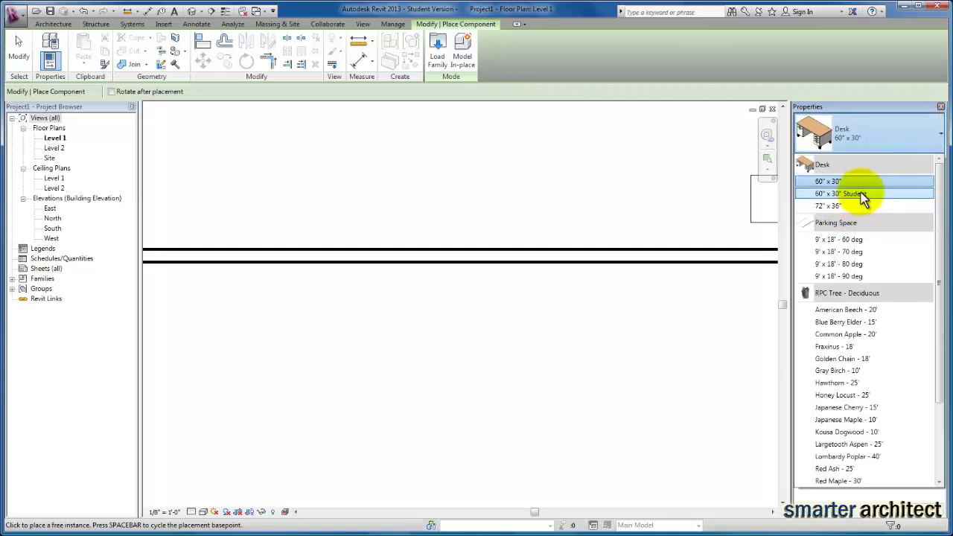
{"action": "mouse_move", "coordinate": [859, 206]}
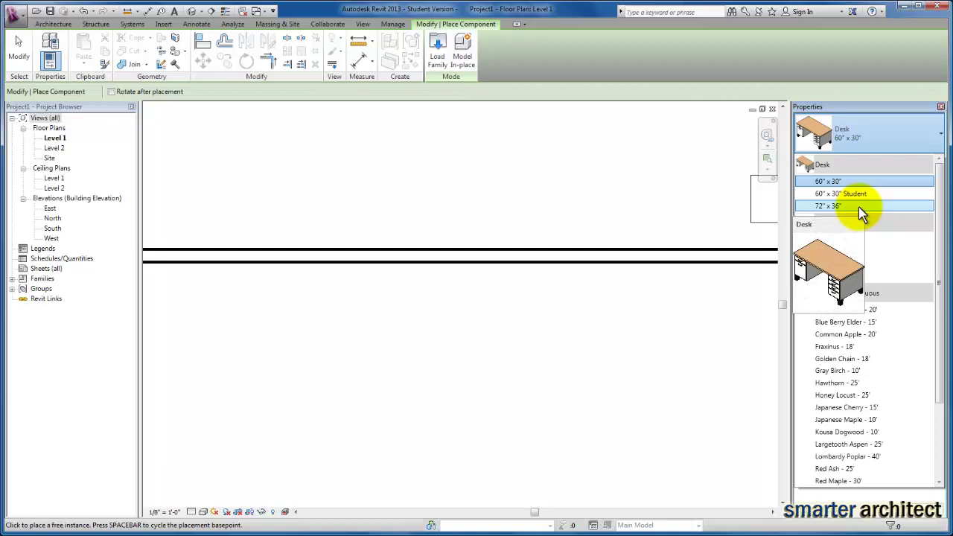
{"action": "mouse_move", "coordinate": [882, 195]}
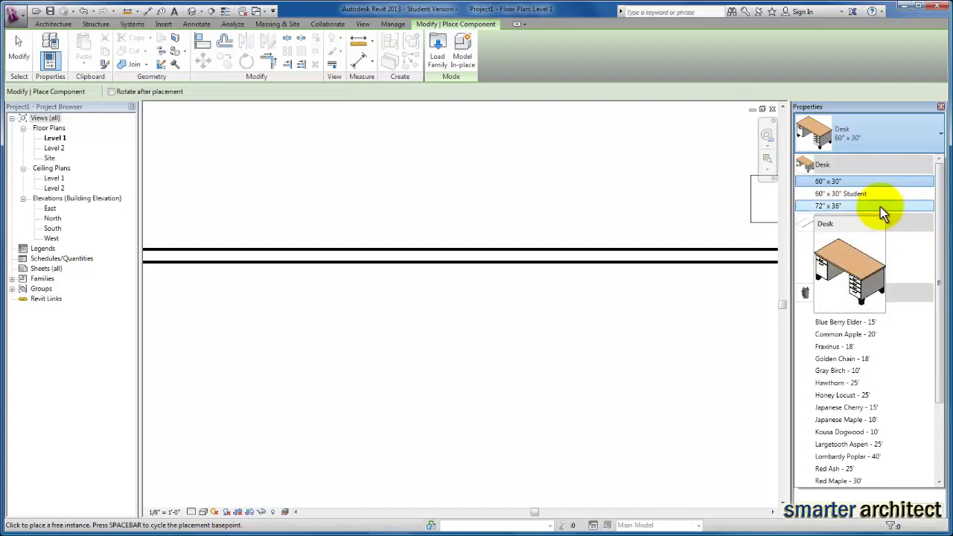
{"action": "left_click", "coordinate": [840, 207]}
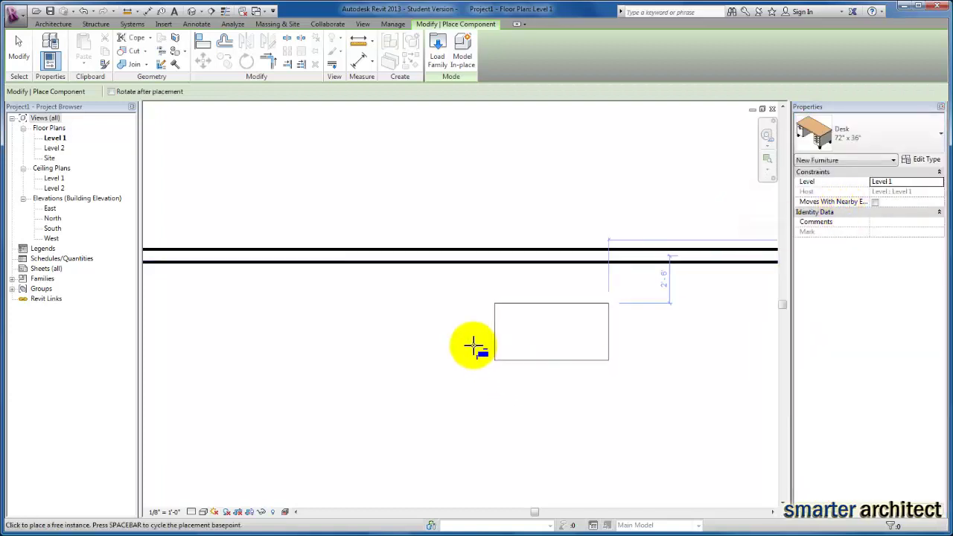
- Place a 72" x 36" desk and a 60" x 30" Student desk beside it below the wall
{"action": "left_click", "coordinate": [395, 340]}
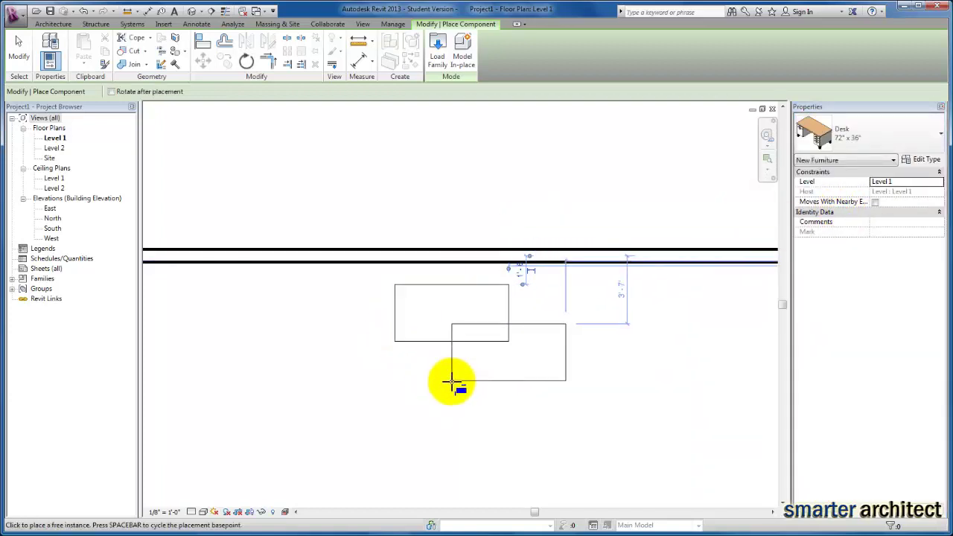
{"action": "left_click", "coordinate": [928, 142]}
{"action": "left_click", "coordinate": [842, 194]}
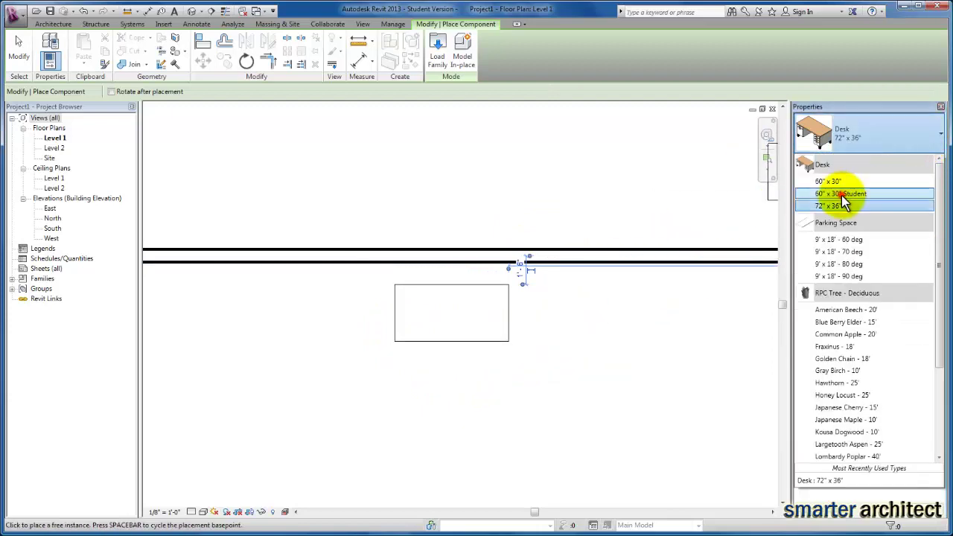
{"action": "left_click", "coordinate": [540, 333]}
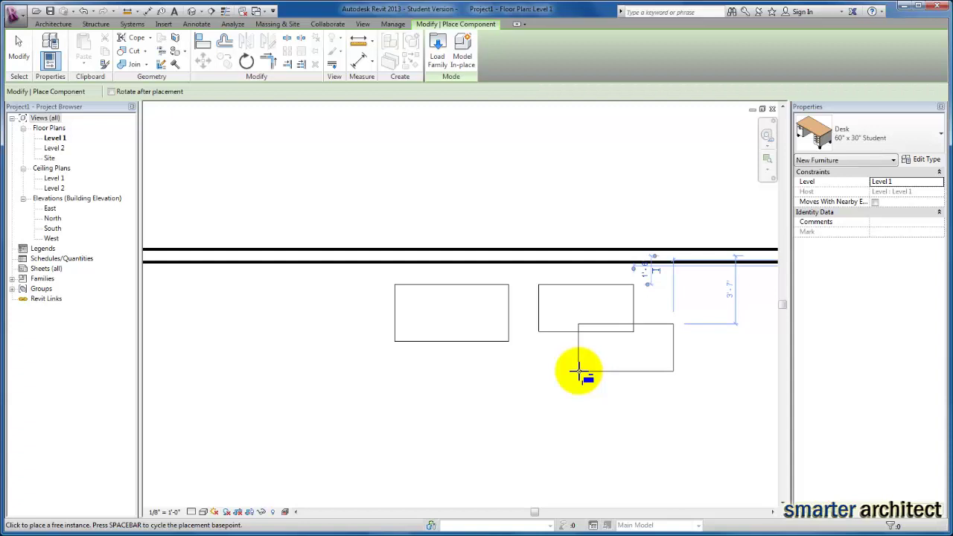
{"action": "key", "text": "Escape"}
{"action": "key", "text": "Escape"}
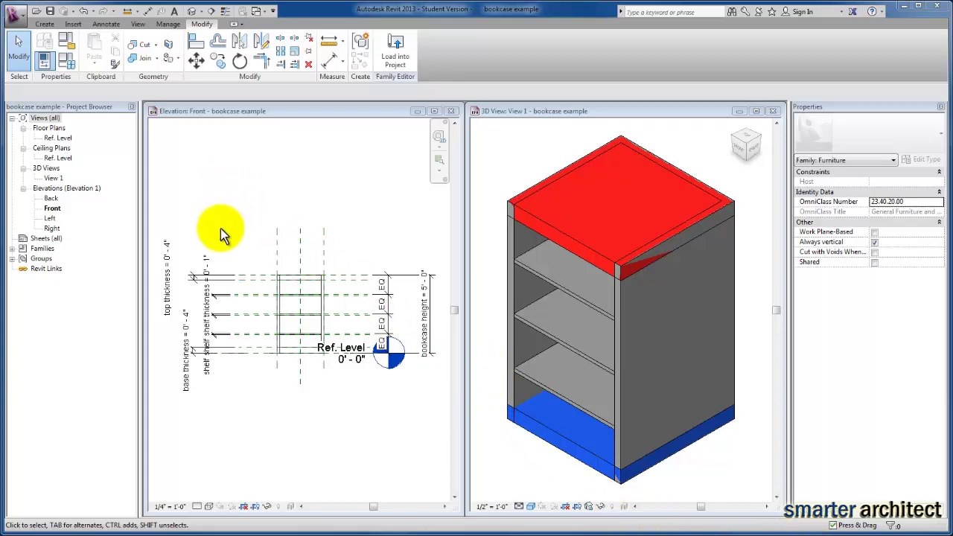
- Create a new bookcase type in Family Types named 36" x 36" x 48"
{"action": "left_click", "coordinate": [70, 67]}
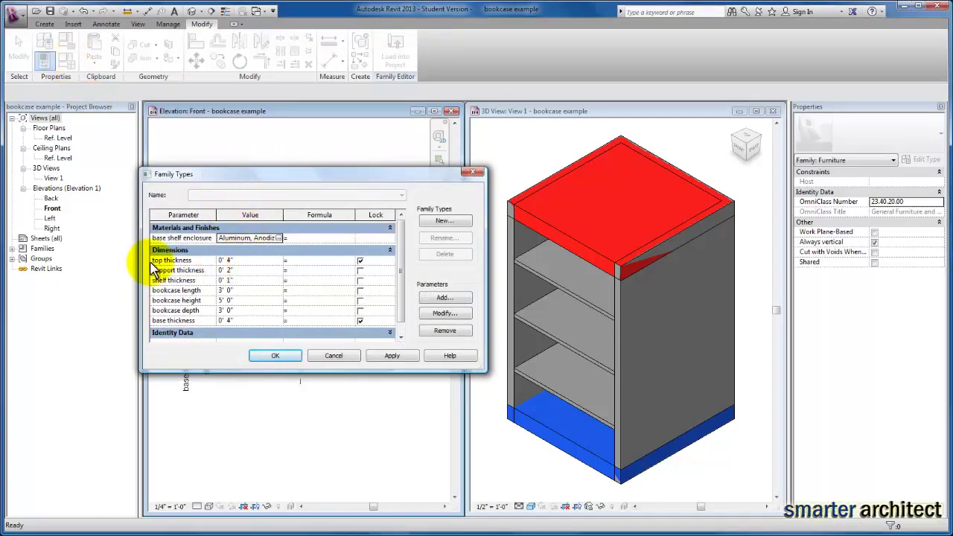
{"action": "left_click", "coordinate": [460, 225]}
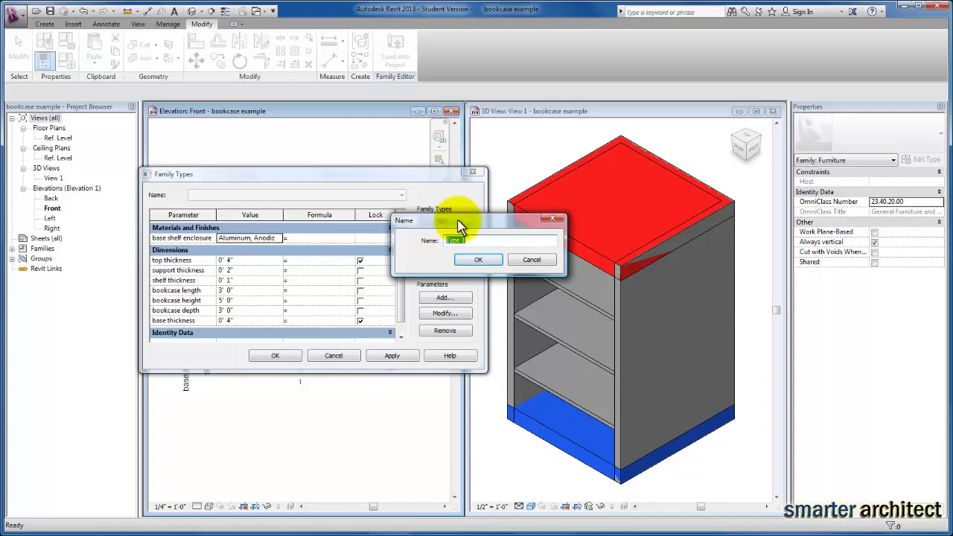
{"action": "type", "text": "36\"x36\"x48\""}
{"action": "key", "text": "Left"}
{"action": "key", "text": "Left"}
{"action": "key", "text": "Left"}
{"action": "key", "text": "Left"}
{"action": "key", "text": "Left"}
{"action": "key", "text": "Right"}
{"action": "key", "text": "Left"}
{"action": "key", "text": "Left"}
{"action": "key", "text": "BackSpace"}
{"action": "left_click", "coordinate": [480, 260]}
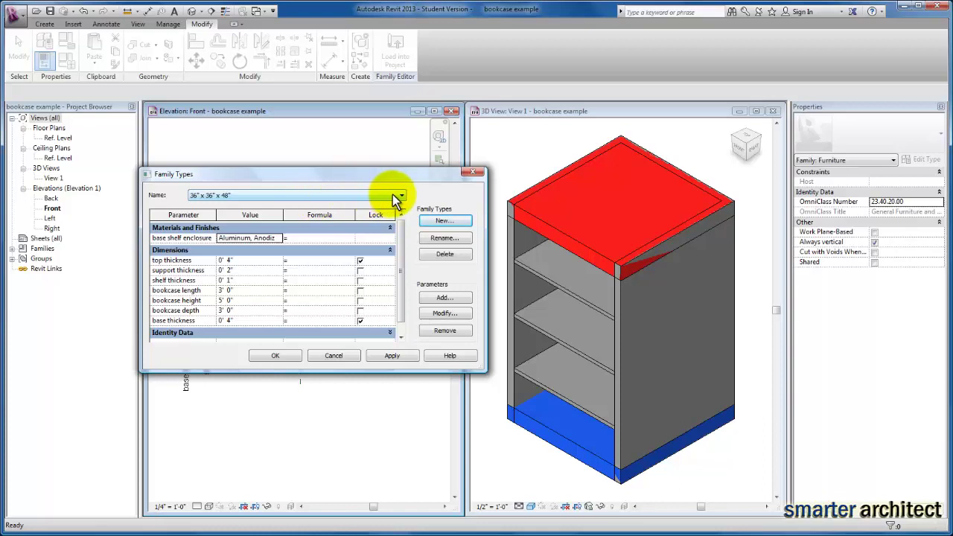
{"action": "left_click", "coordinate": [453, 224]}
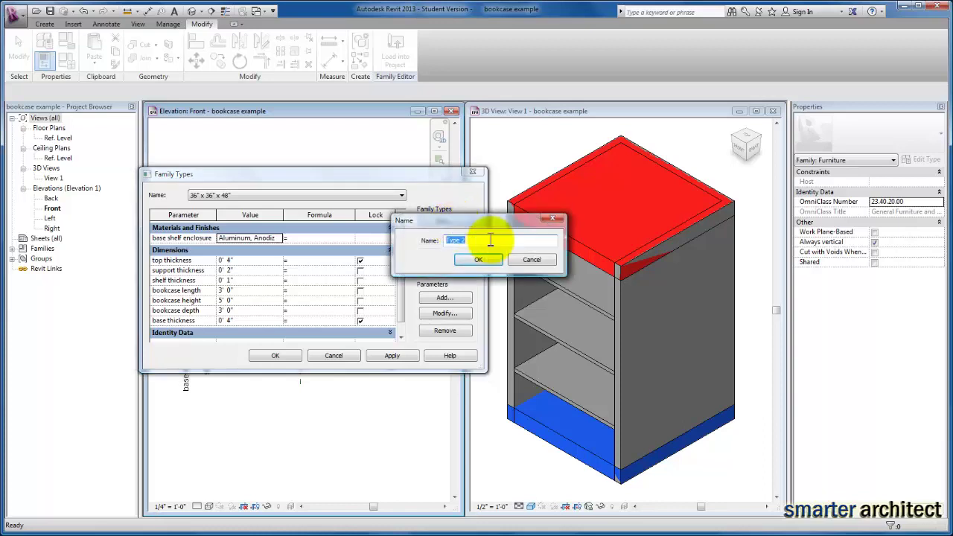
- Name the new type 36" x 48" x 48", then create another type named 36" x 24" x 60"
{"action": "type", "text": "36\" x 48\" x 48\""}
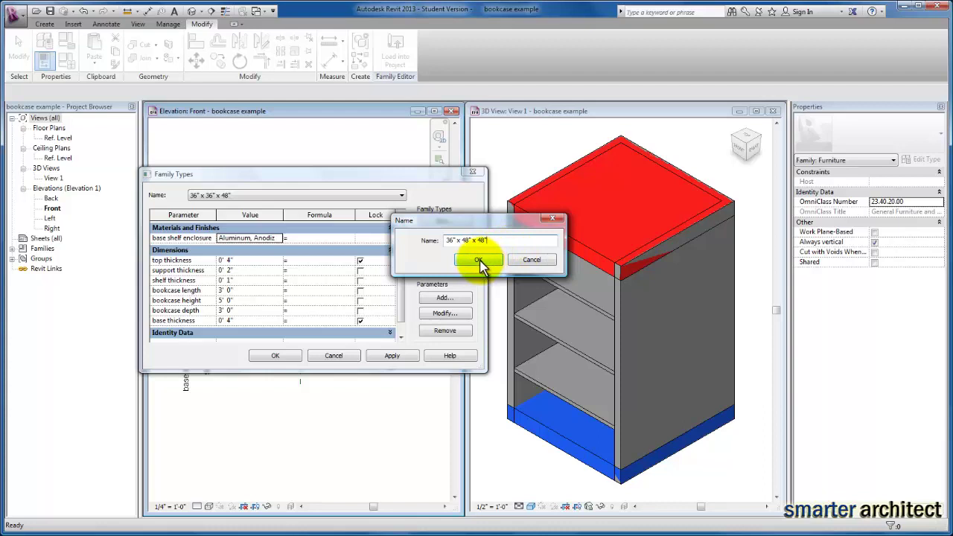
{"action": "left_click", "coordinate": [479, 260]}
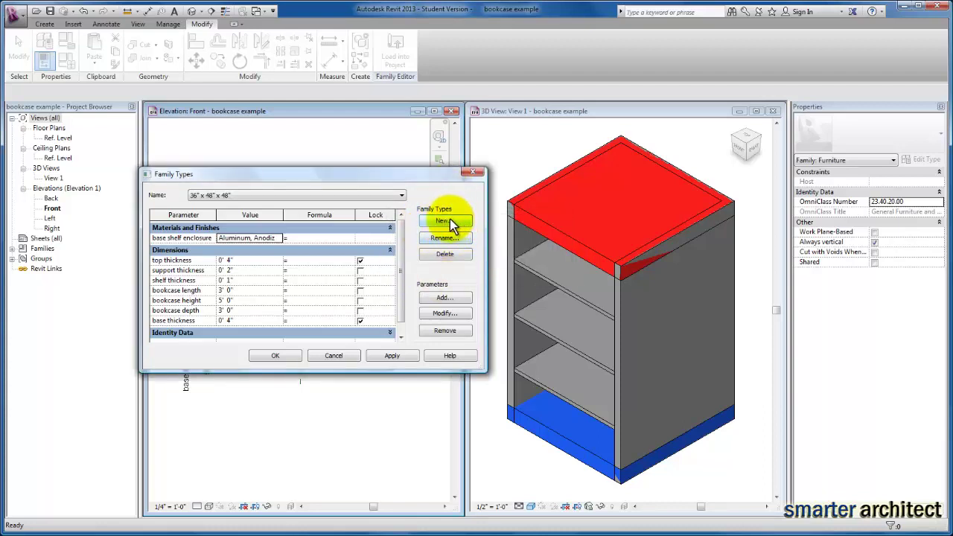
{"action": "left_click", "coordinate": [445, 221]}
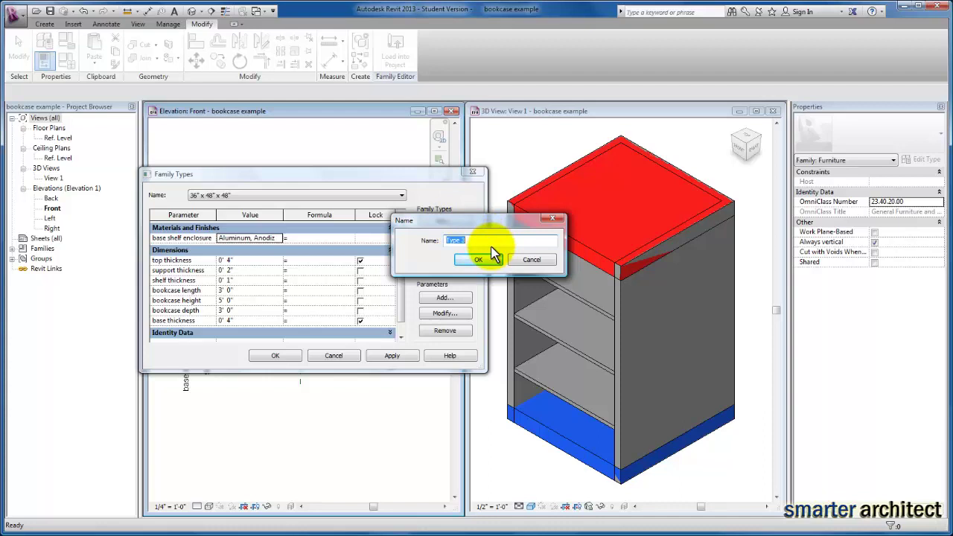
{"action": "type", "text": "36\" x 24\" x 60\""}
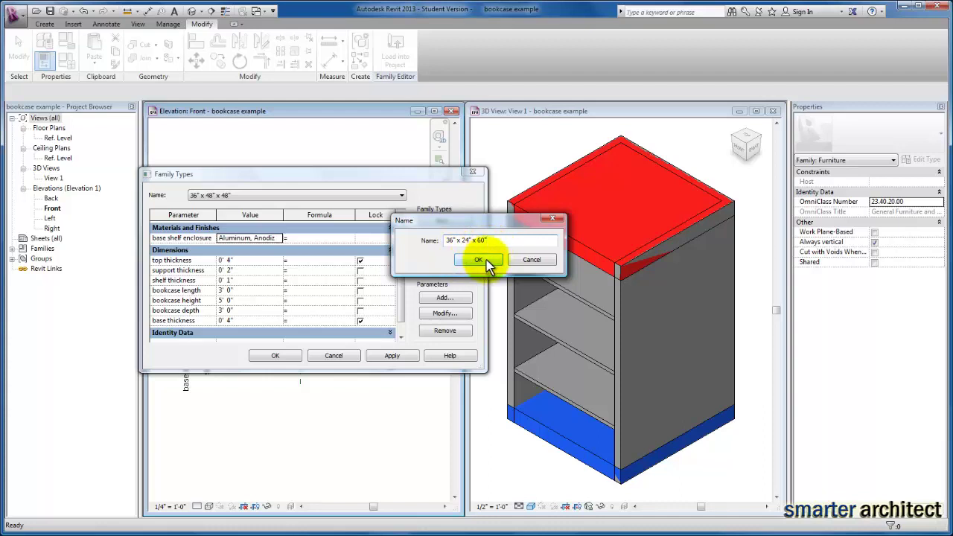
{"action": "left_click", "coordinate": [480, 260]}
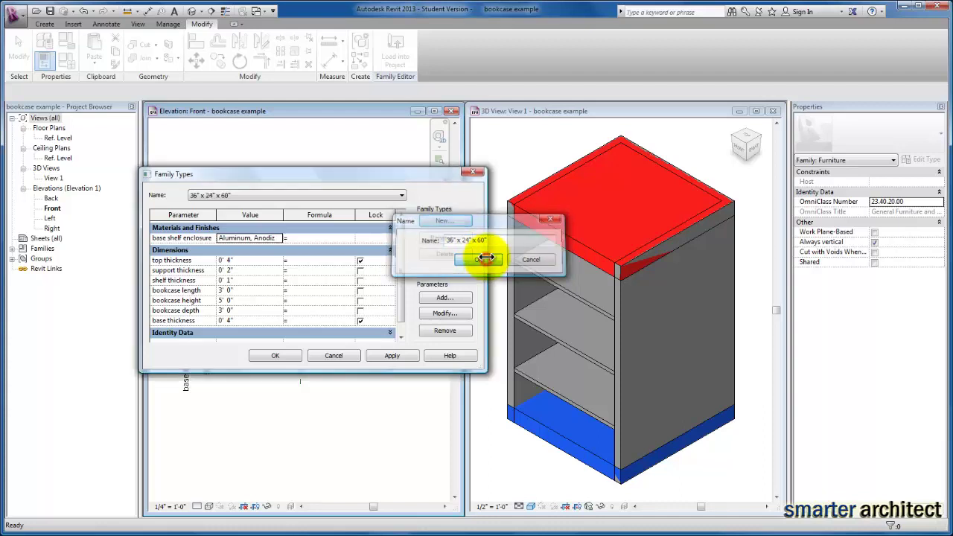
- Keep 36" x 24" x 60" as the current type and enlarge the Family Types window
{"action": "left_click", "coordinate": [400, 196]}
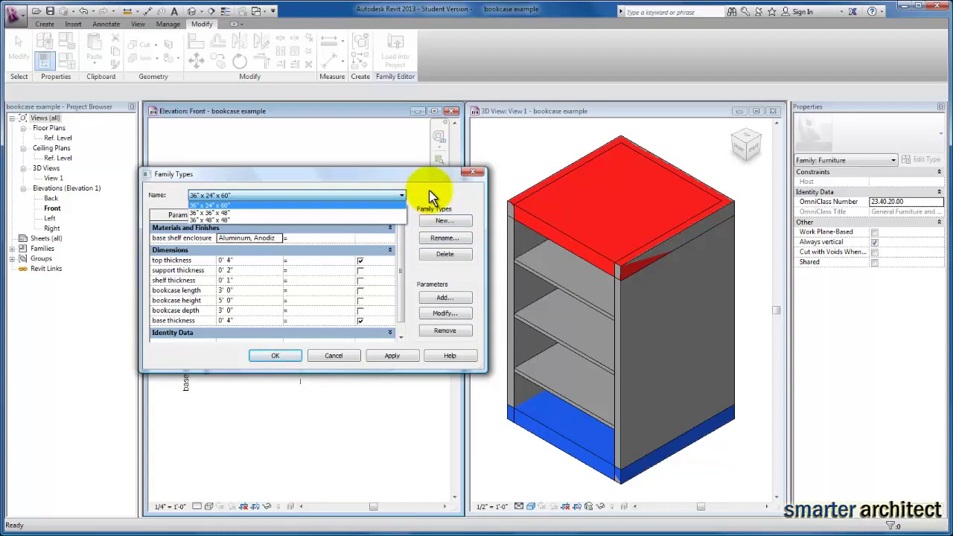
{"action": "left_click", "coordinate": [436, 190]}
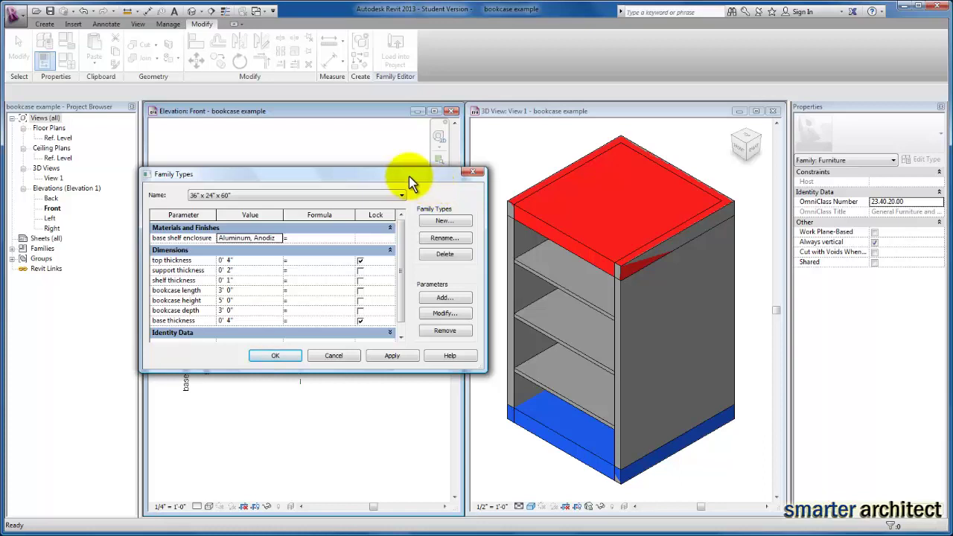
{"action": "left_click", "coordinate": [401, 195]}
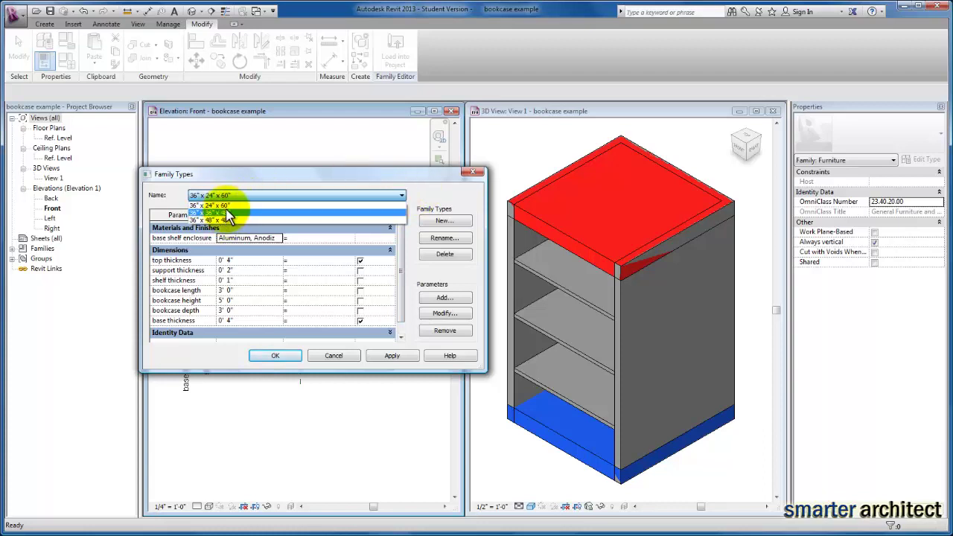
{"action": "left_click", "coordinate": [216, 205]}
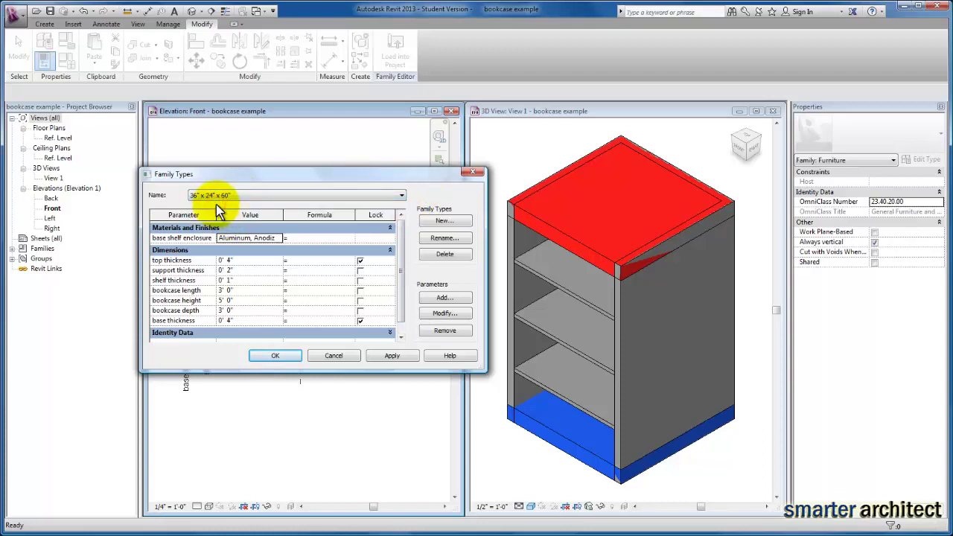
{"action": "left_click_drag", "start_coordinate": [372, 373], "coordinate": [373, 460]}
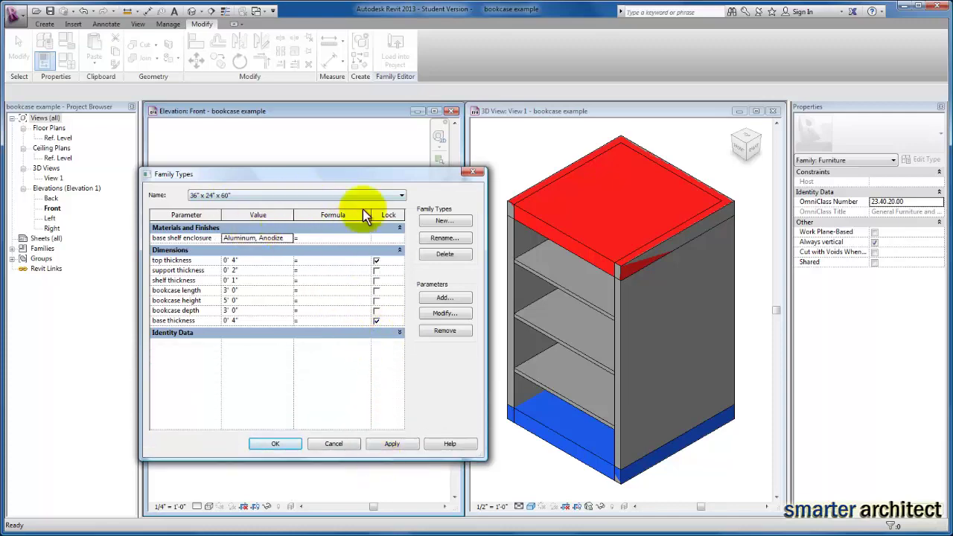
{"action": "left_click_drag", "start_coordinate": [310, 174], "coordinate": [320, 131]}
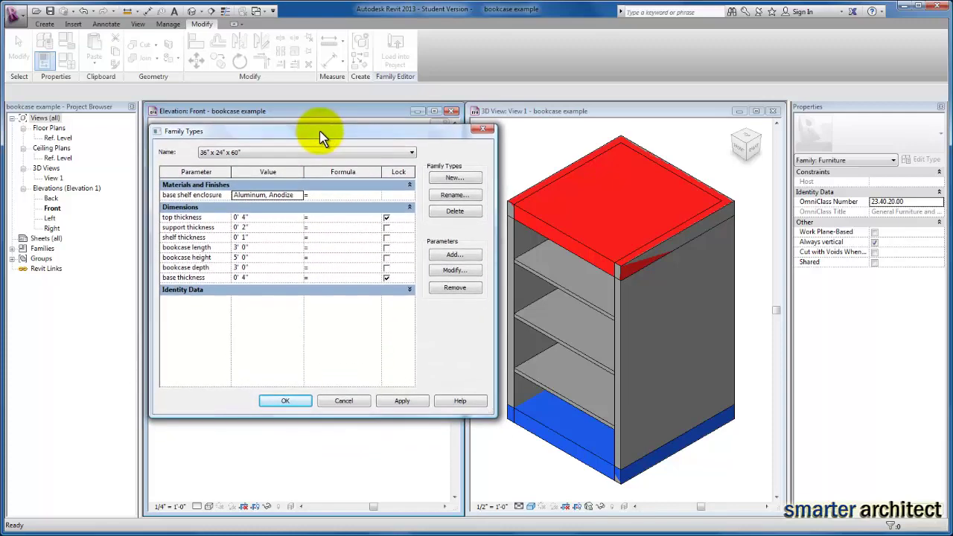
- Set the bookcase depth of this type to 24 (2' 0")
{"action": "left_click", "coordinate": [255, 269]}
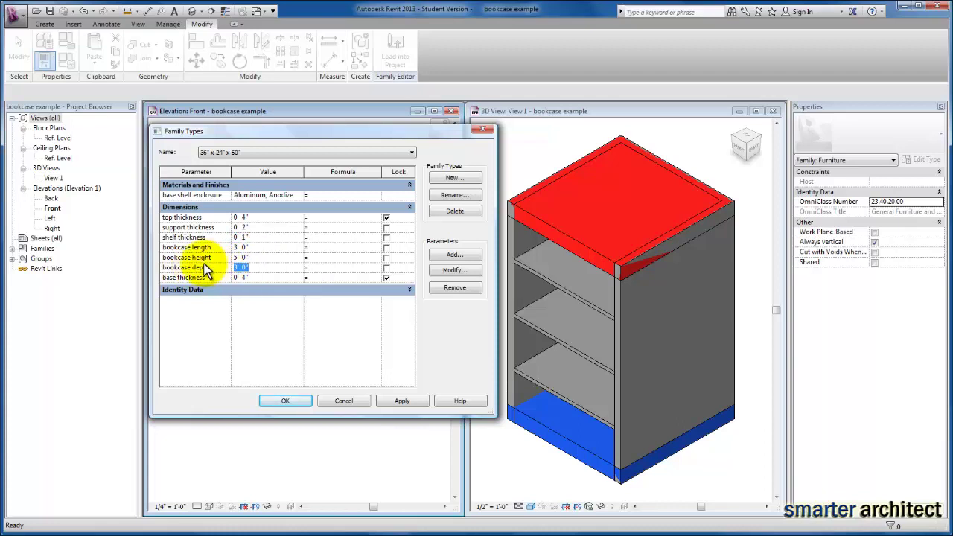
{"action": "type", "text": "24"}
{"action": "key", "text": "Tab"}
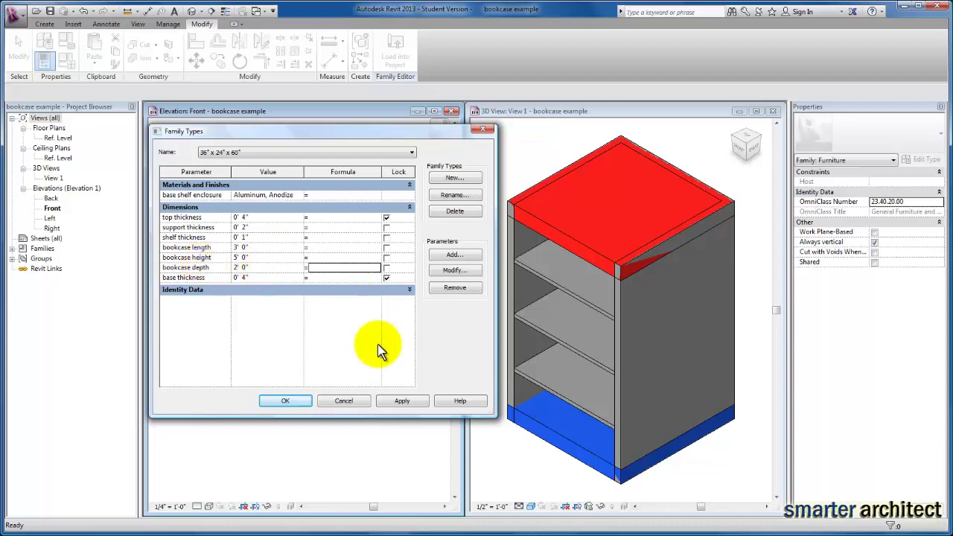
- Switch to the 36" x 36" x 48" type and give it a bookcase height of 4' 0"
{"action": "left_click", "coordinate": [410, 153]}
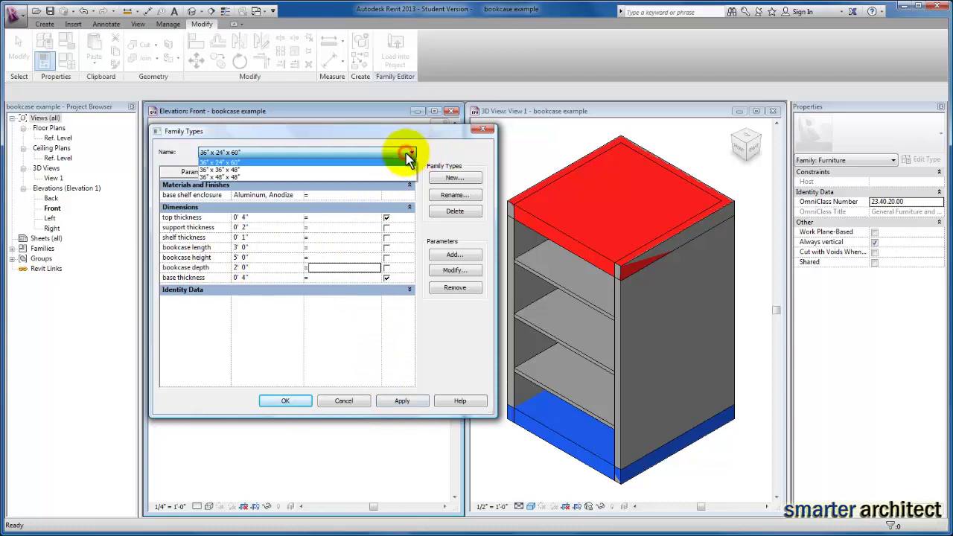
{"action": "left_click", "coordinate": [233, 170]}
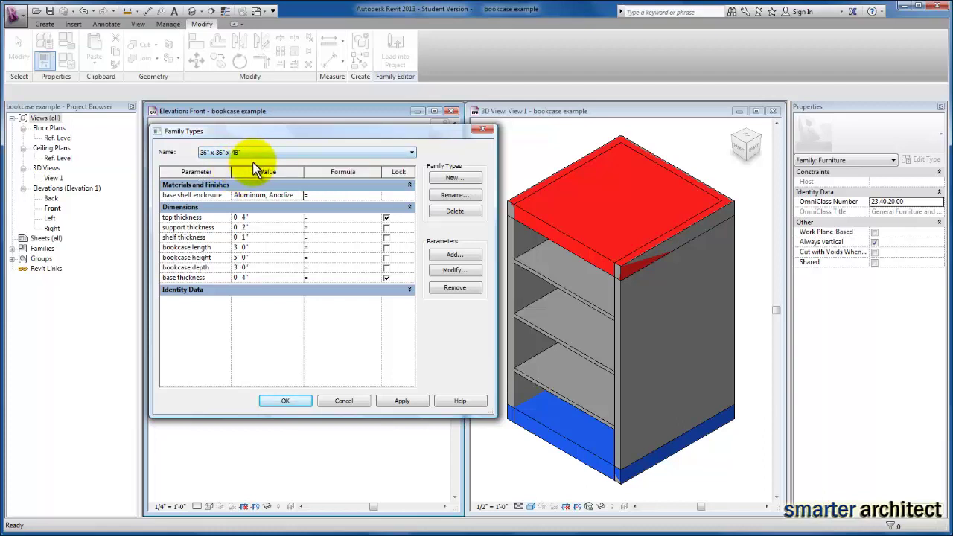
{"action": "left_click", "coordinate": [258, 258]}
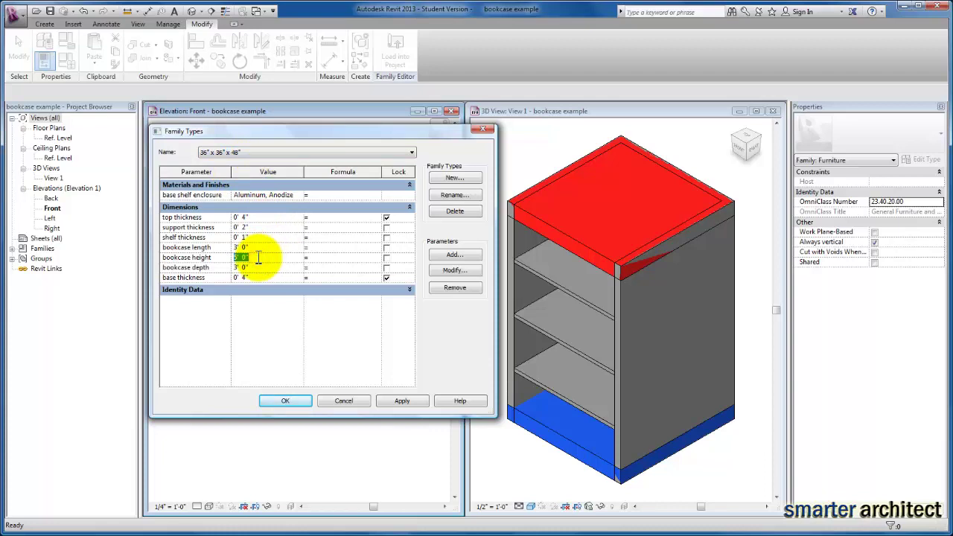
{"action": "type", "text": "4"}
{"action": "key", "text": "Tab"}
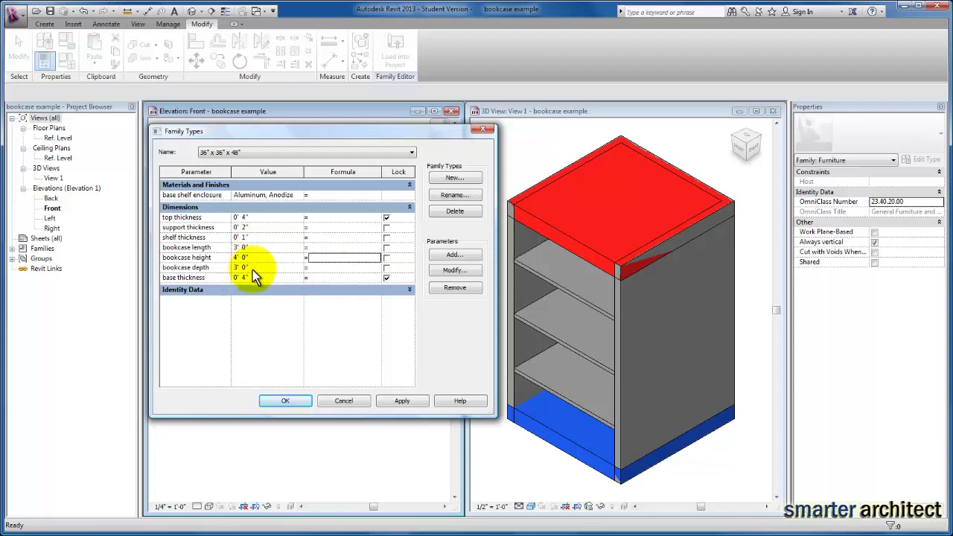
{"action": "left_click", "coordinate": [409, 155]}
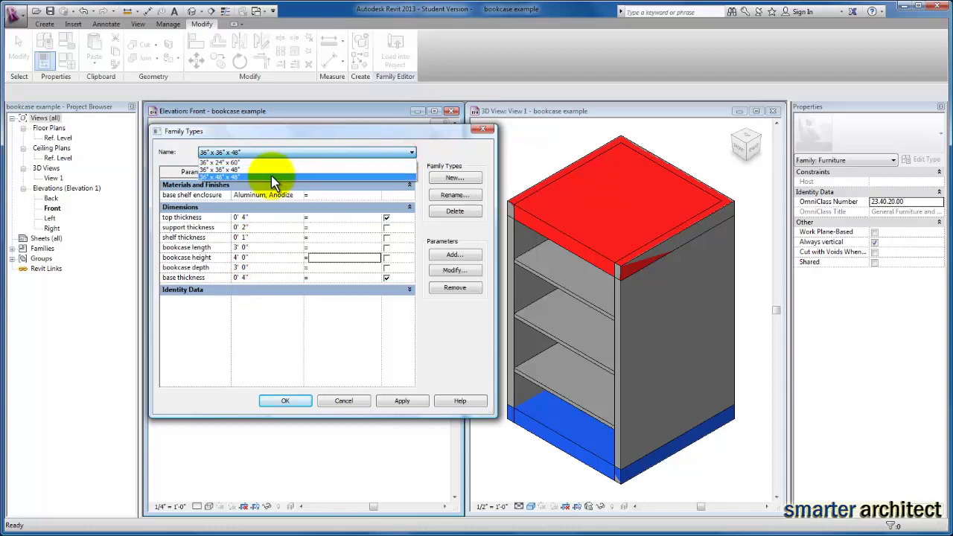
- Set the 36" x 48" x 48" type's bookcase depth and height to 4' 0" and apply
{"action": "left_click", "coordinate": [270, 179]}
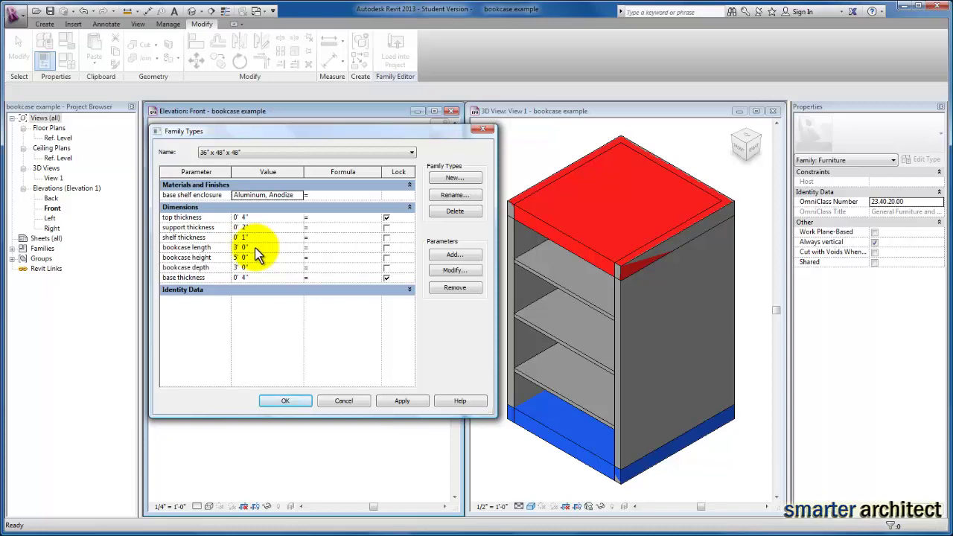
{"action": "left_click", "coordinate": [251, 270]}
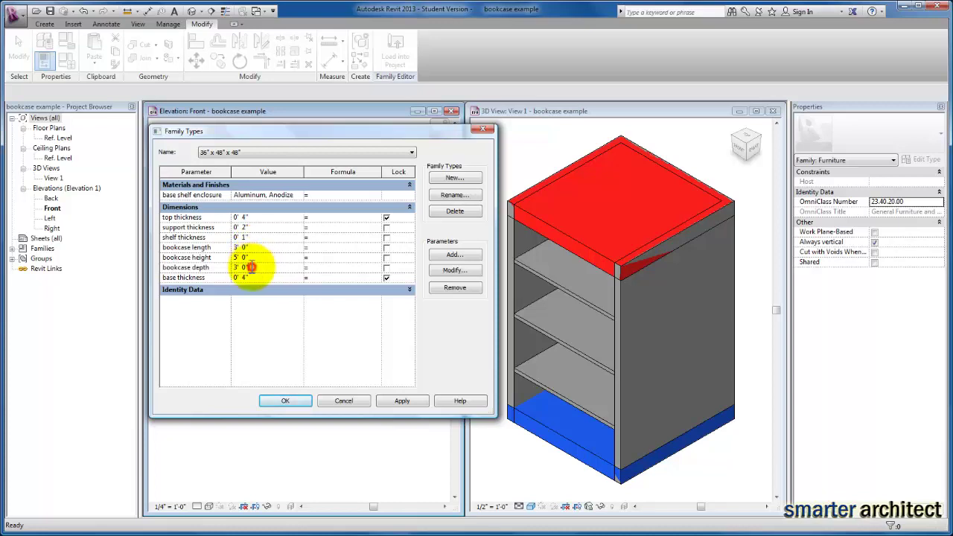
{"action": "type", "text": "4"}
{"action": "key", "text": "Tab"}
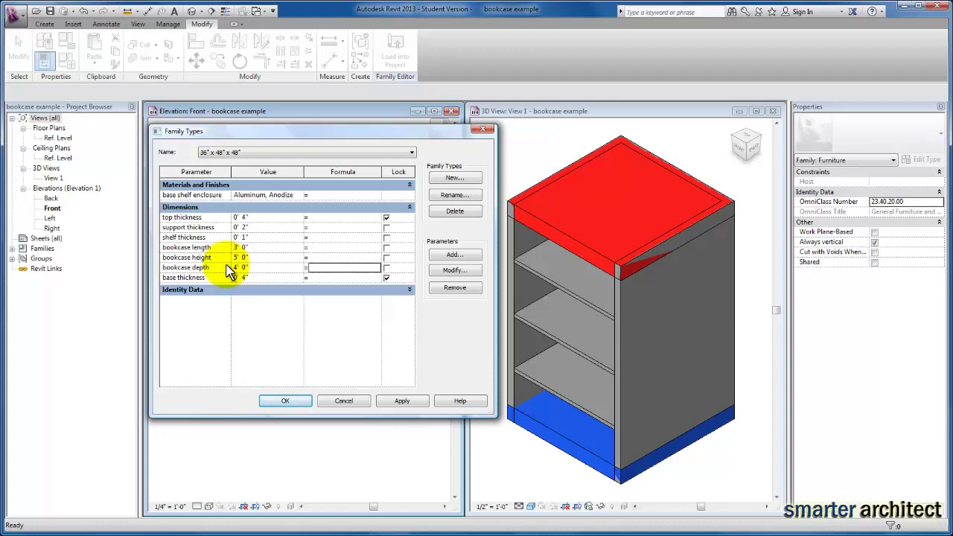
{"action": "left_click", "coordinate": [255, 257]}
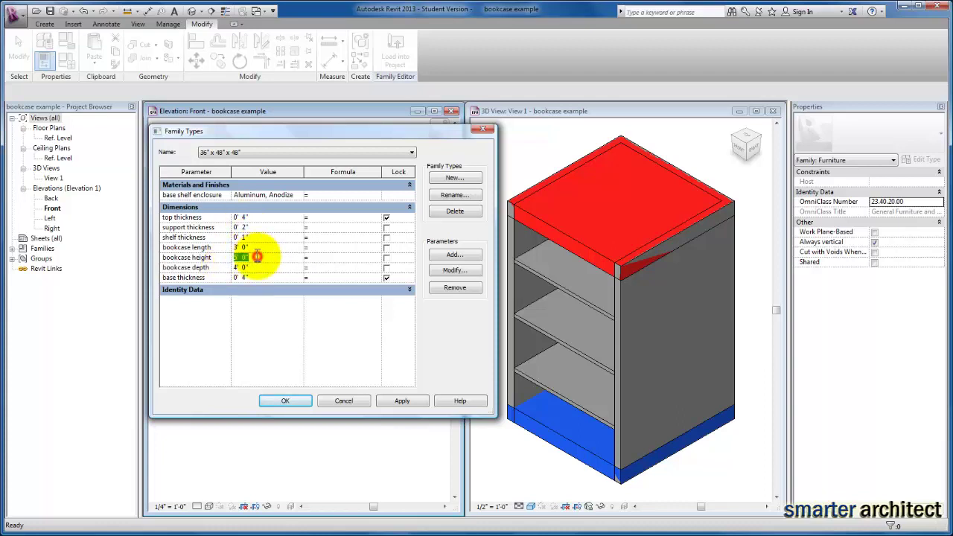
{"action": "type", "text": "4"}
{"action": "key", "text": "Tab"}
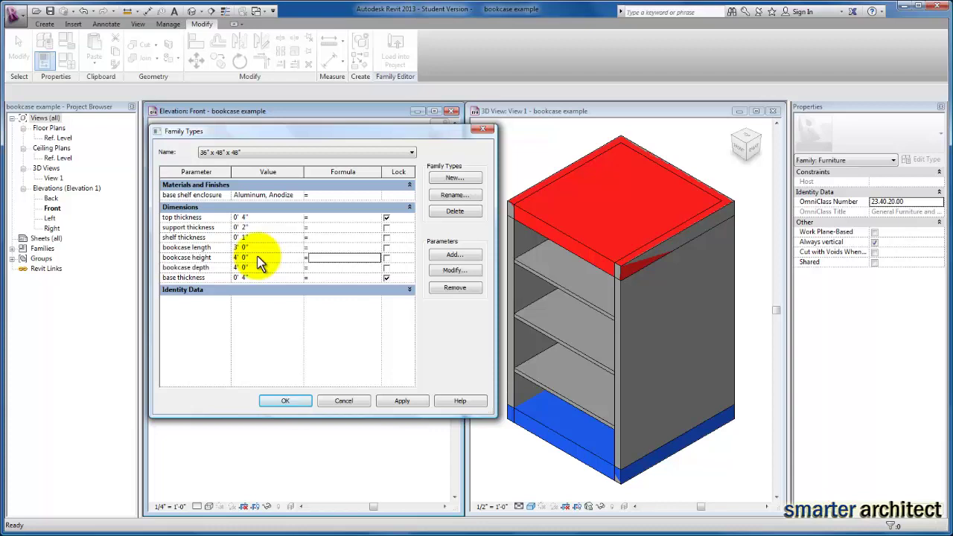
{"action": "left_click", "coordinate": [388, 403]}
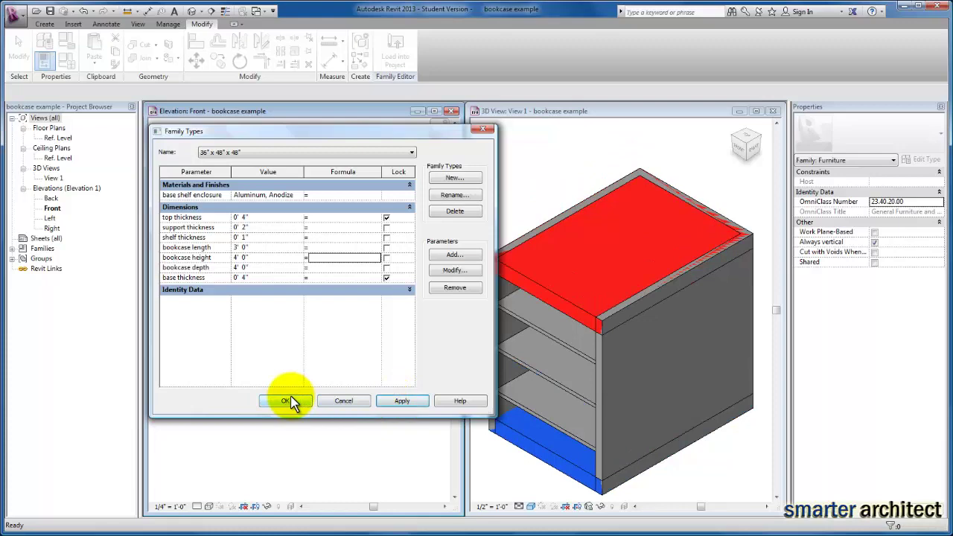
- Apply the 36" x 36" x 48" type to the 3D bookcase, then select 36" x 24" x 60"
{"action": "left_click_drag", "start_coordinate": [430, 136], "coordinate": [380, 127]}
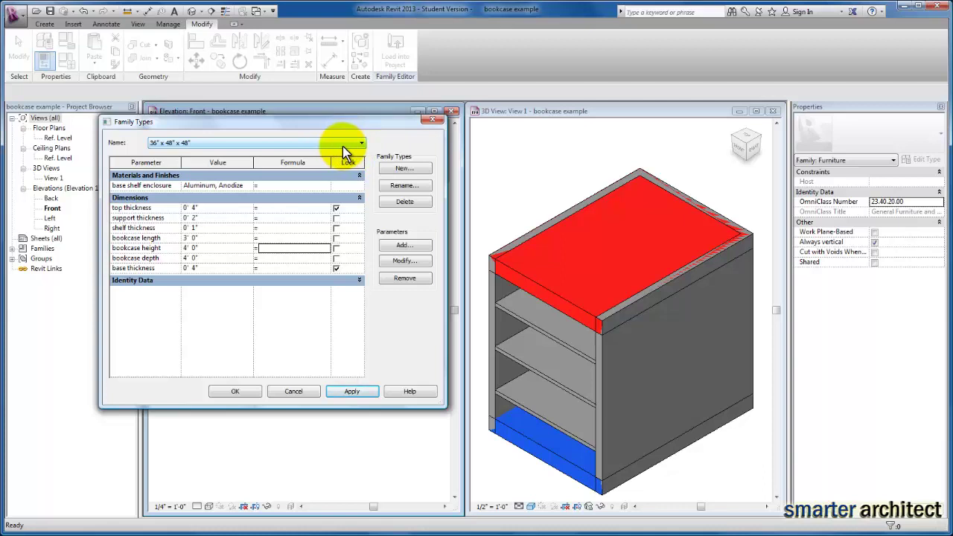
{"action": "left_click", "coordinate": [360, 143]}
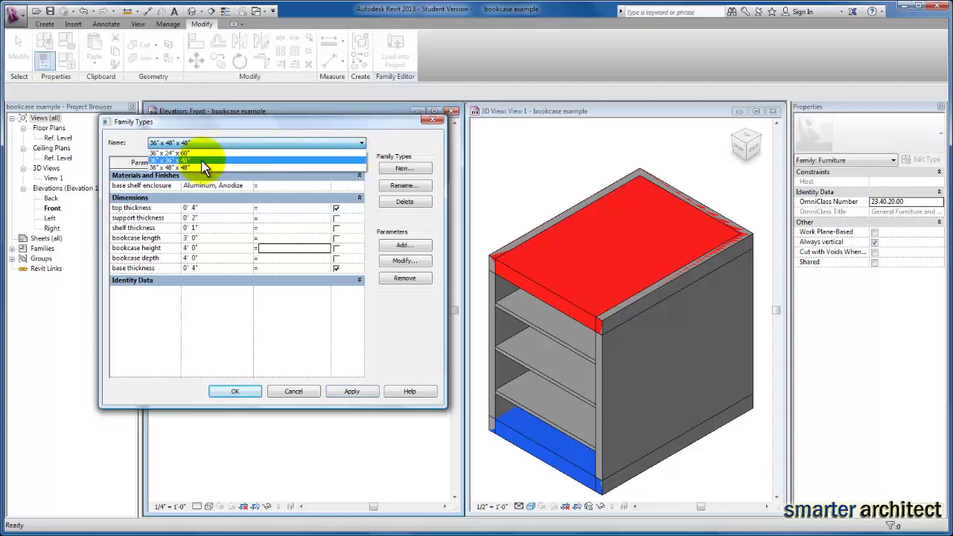
{"action": "left_click", "coordinate": [179, 160]}
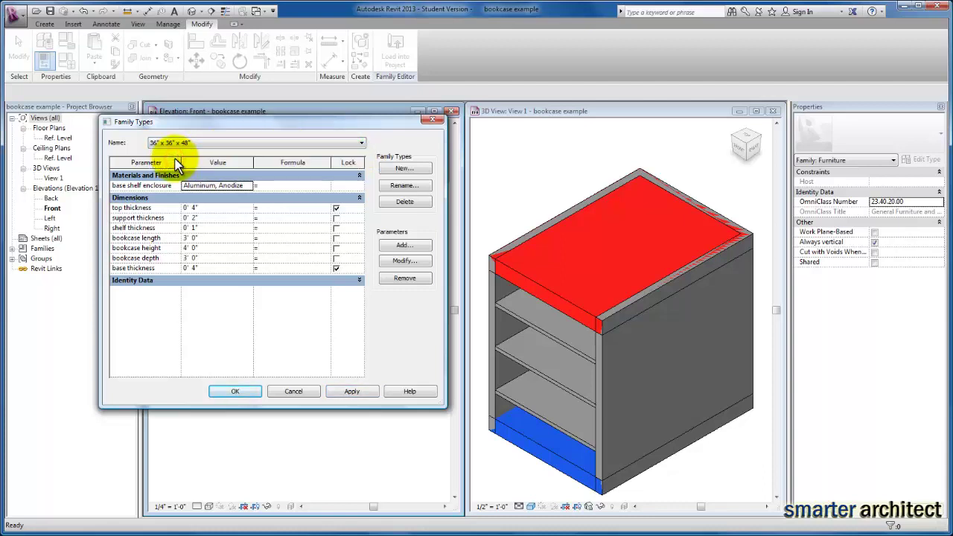
{"action": "left_click", "coordinate": [350, 390]}
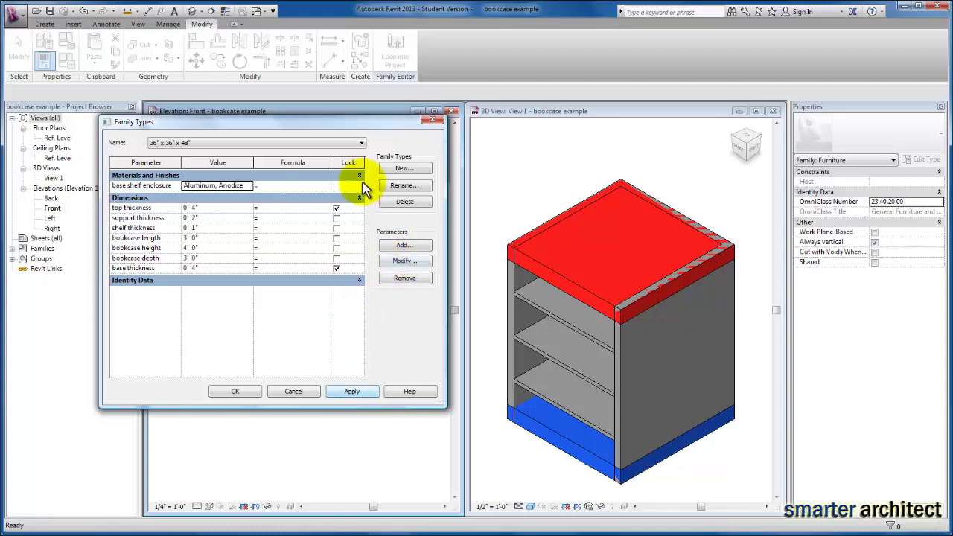
{"action": "left_click", "coordinate": [361, 144]}
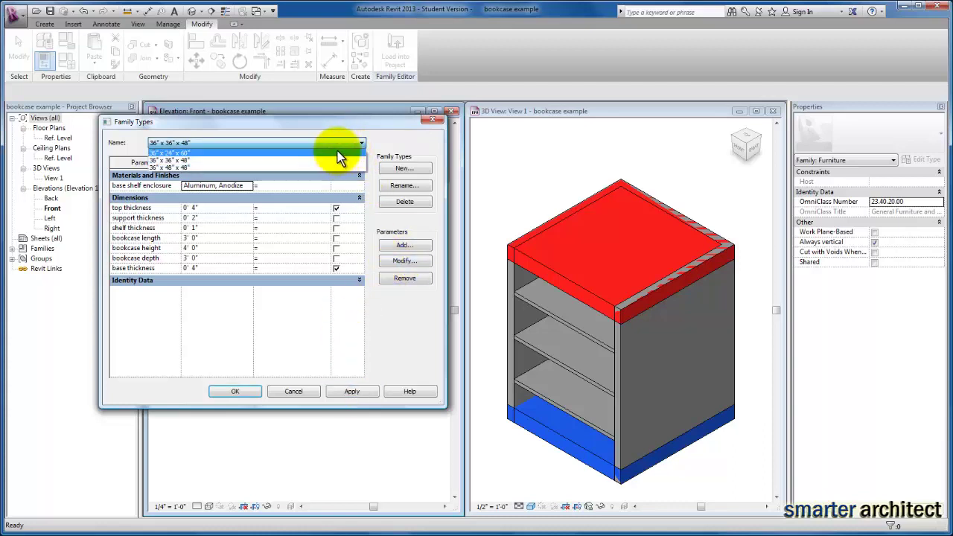
{"action": "left_click", "coordinate": [337, 153]}
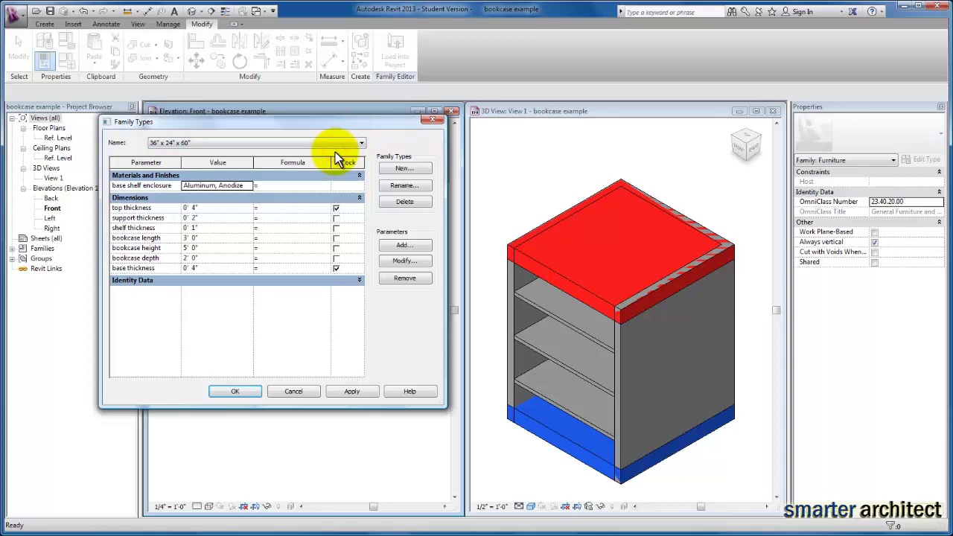
- Apply 36" x 24" x 60" to the 3D bookcase and review the three type names
{"action": "left_click", "coordinate": [353, 392]}
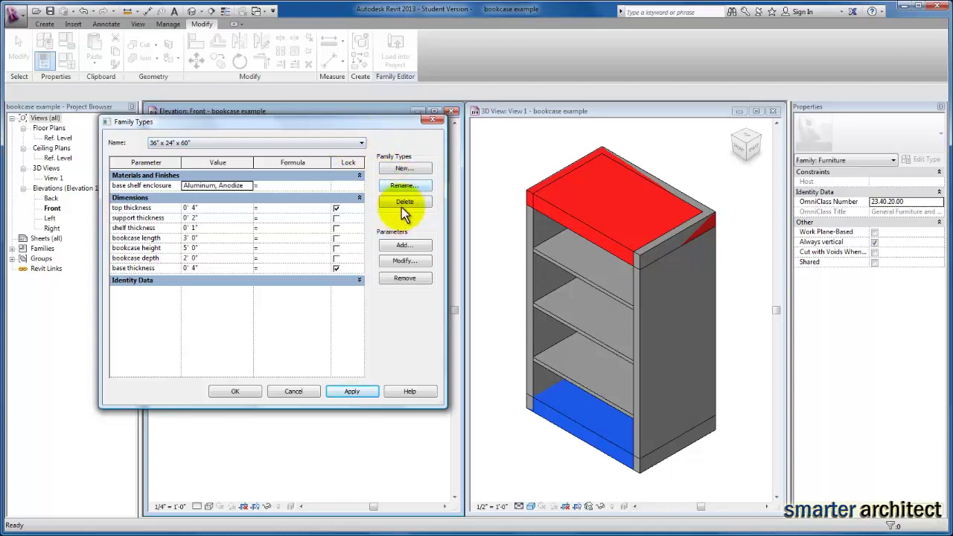
{"action": "left_click", "coordinate": [413, 186]}
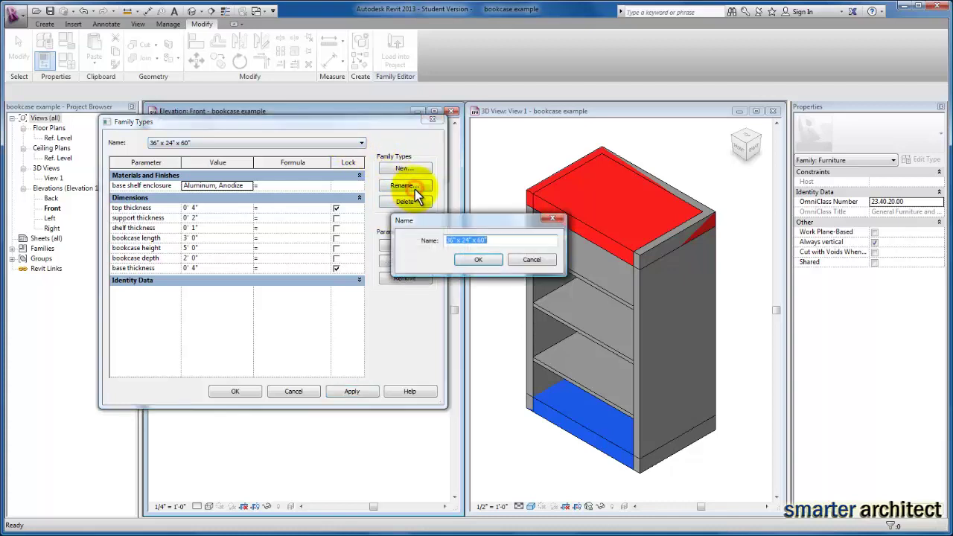
{"action": "left_click", "coordinate": [532, 262]}
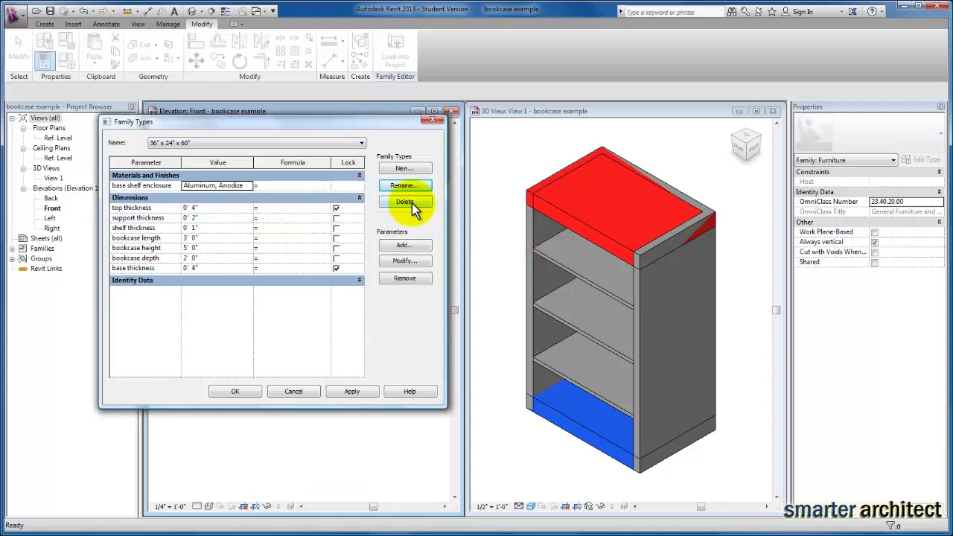
{"action": "left_click", "coordinate": [359, 143]}
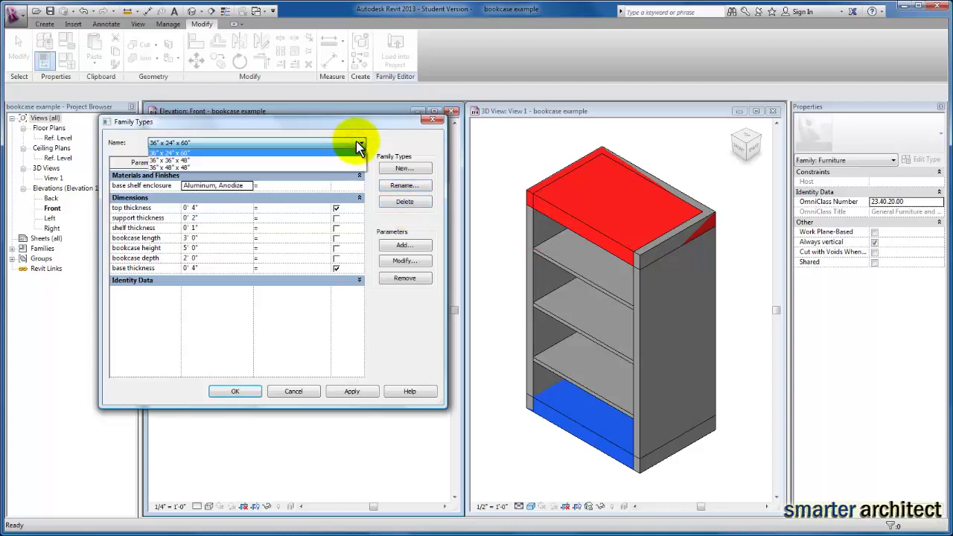